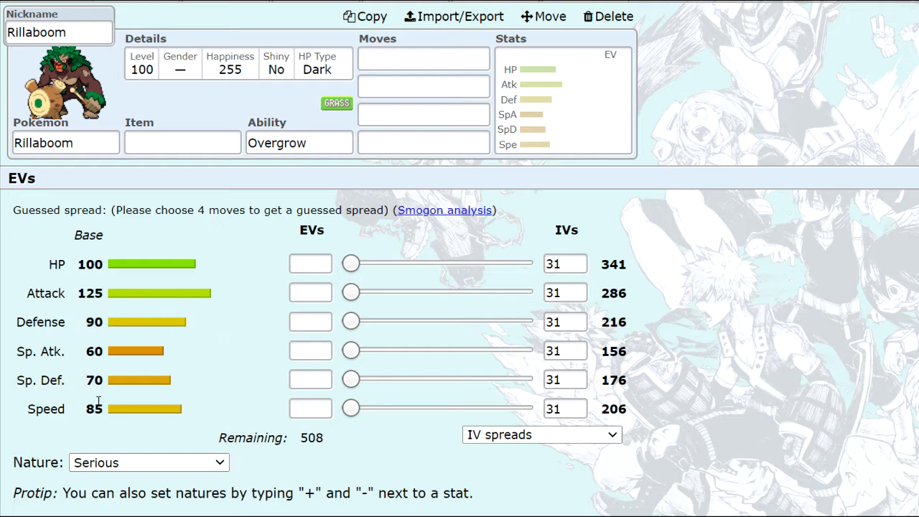
drag(85, 408, 163, 408)
click(191, 387)
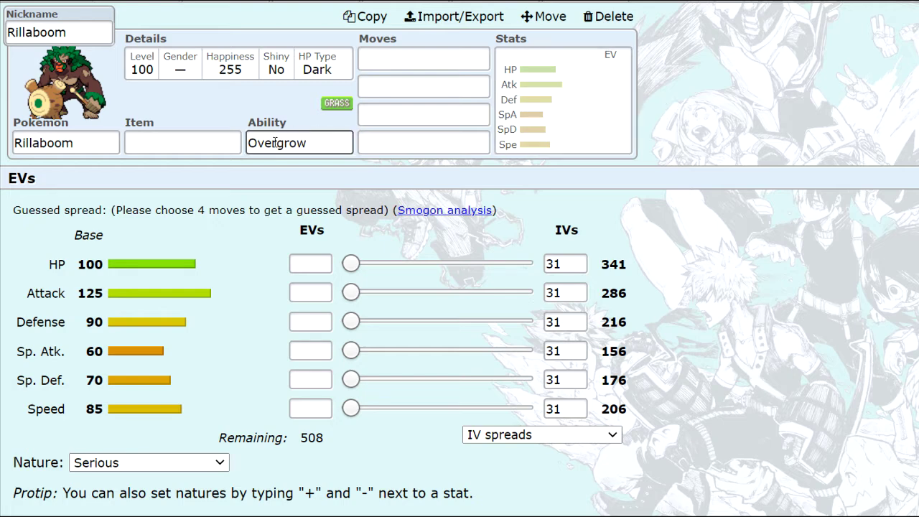
Set Rillaboom's ability to Grassy Surge and bring up its EV and IV spread
click(313, 143)
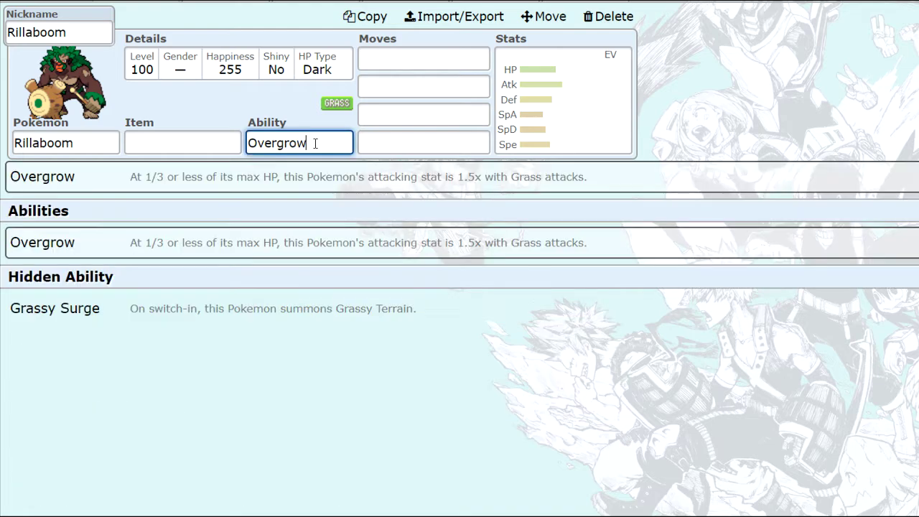
click(139, 307)
click(582, 90)
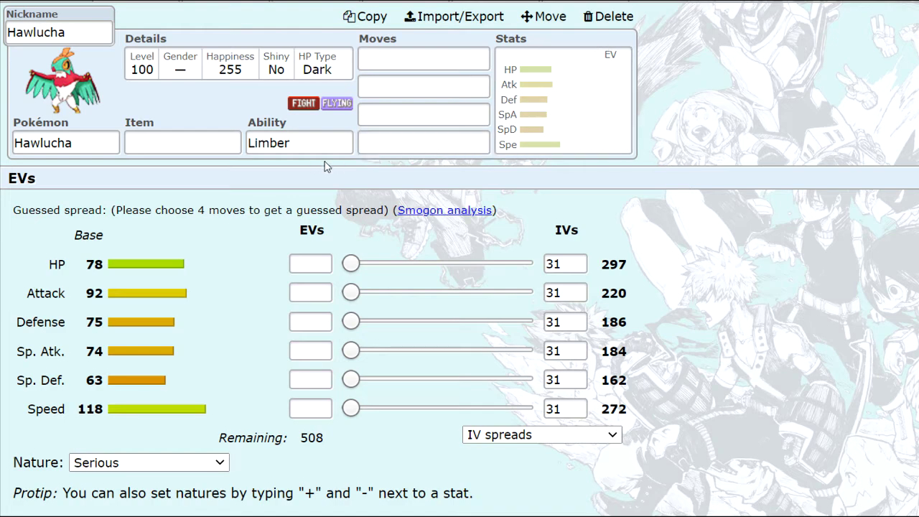
Open Hawlucha's ability choices in its Ability field
click(306, 147)
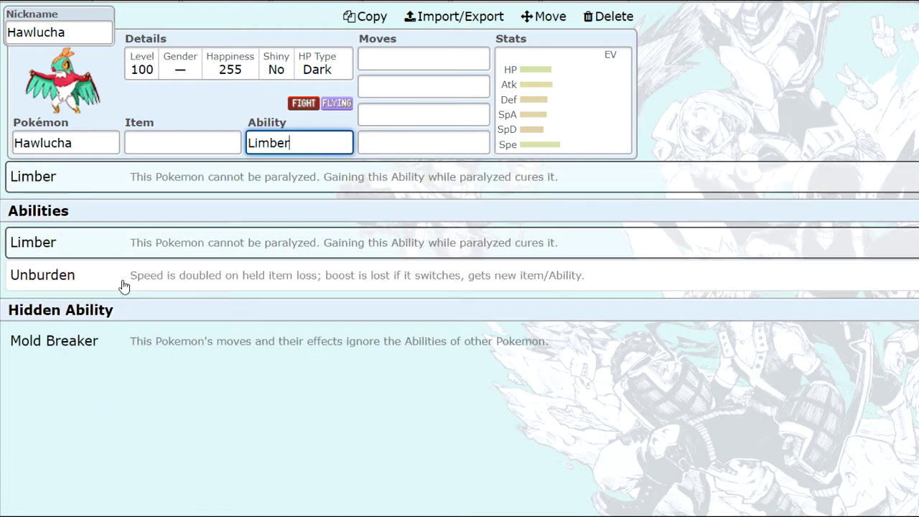
Choose Unburden as Hawlucha's ability and bring up its EV and IV editor
click(123, 284)
click(581, 129)
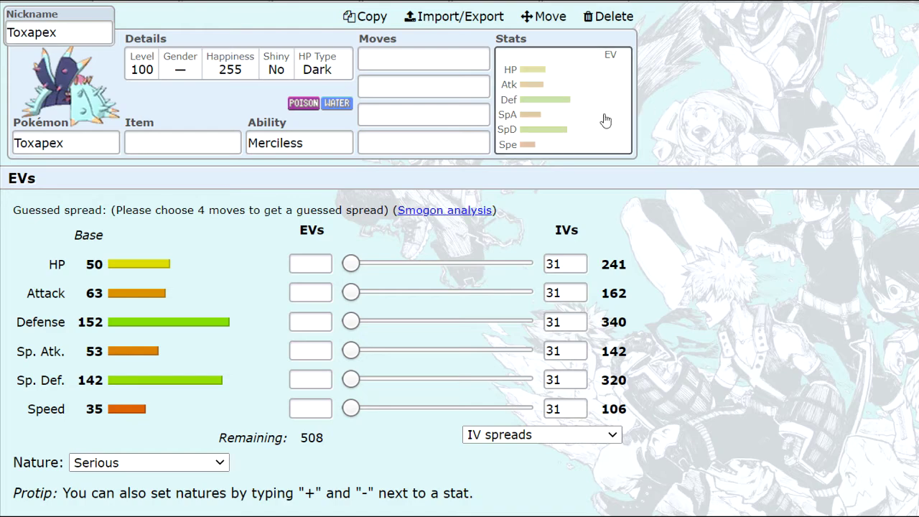
List Toxapex's ability choices: Merciless, Limber and hidden Regenerator
click(323, 146)
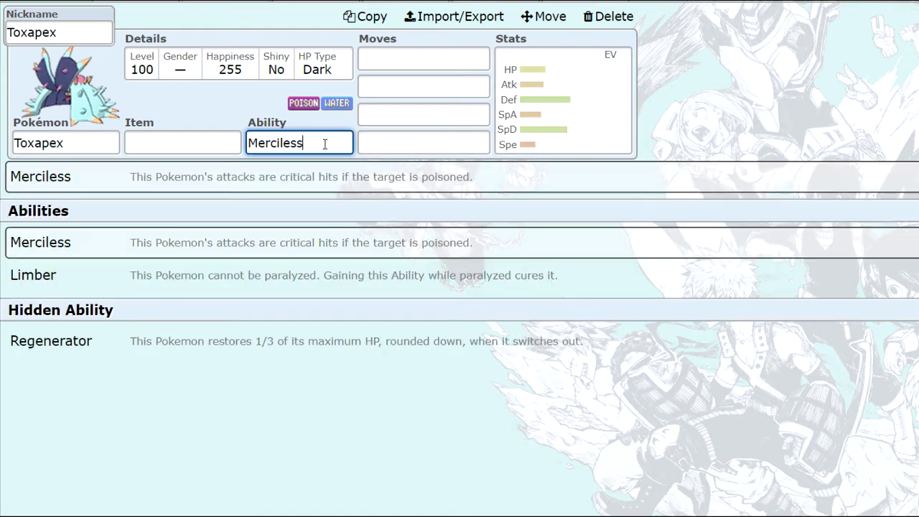
Make Regenerator Toxapex's ability, skip the move entry, and bring up its EV/IV spread
click(112, 349)
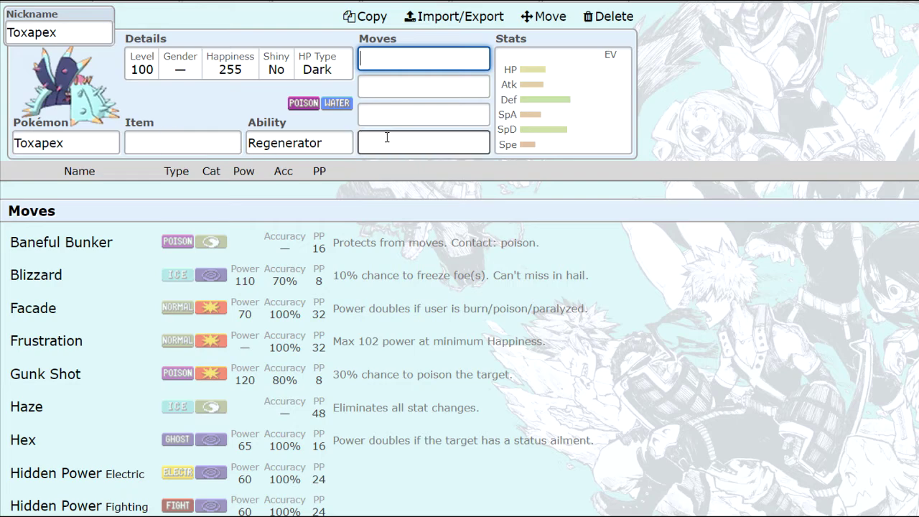
click(677, 104)
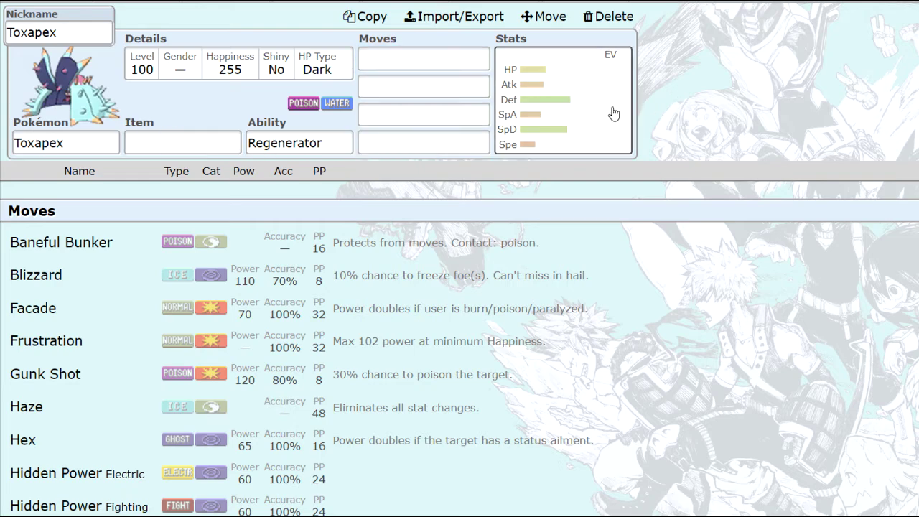
click(586, 116)
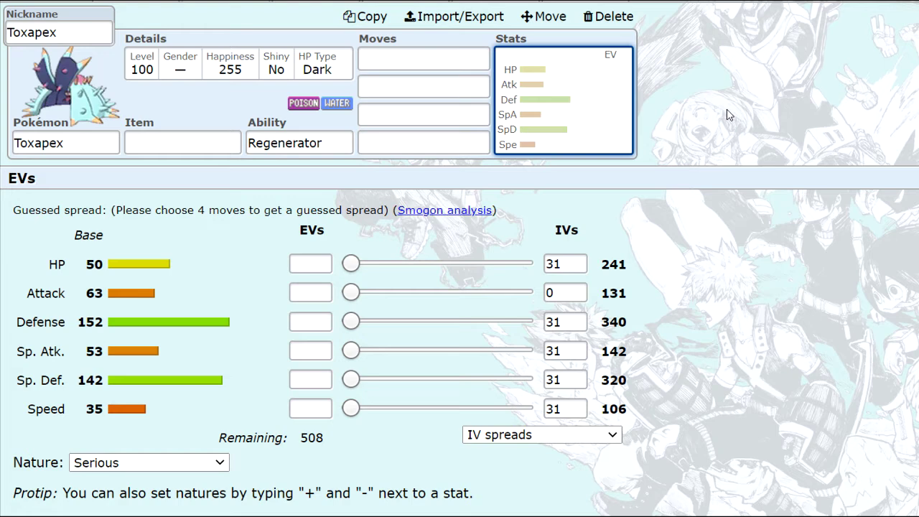
Switch the editor to the Heliolisk set with Dry Skin
click(686, 3)
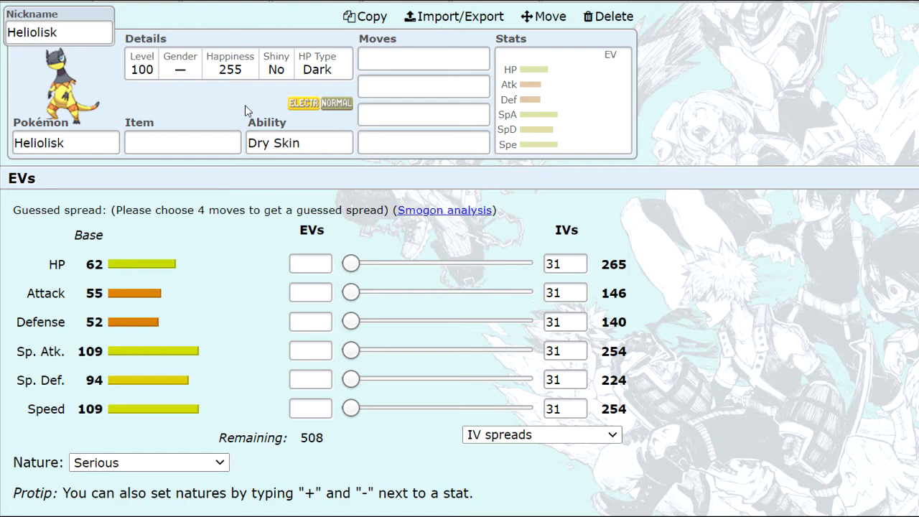
Open Heliolisk's ability list and EV/IV spread, then return to Hawlucha's set
click(294, 142)
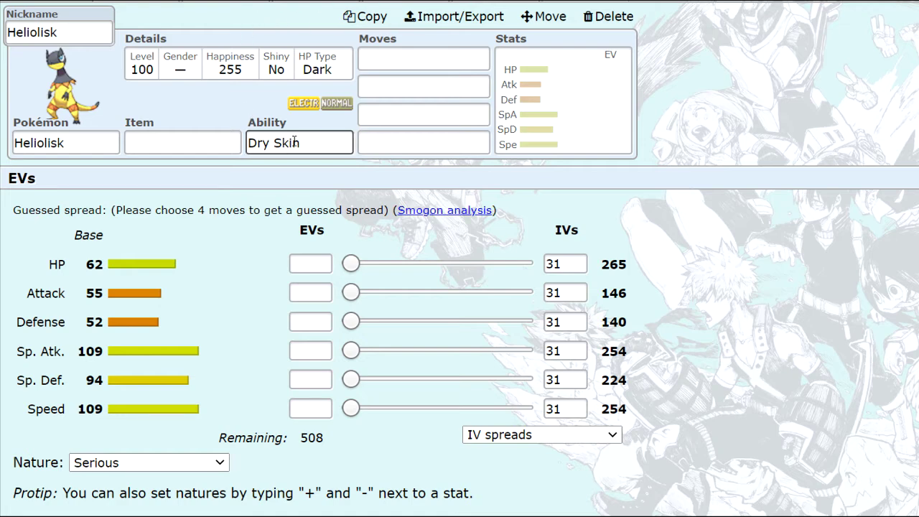
click(294, 143)
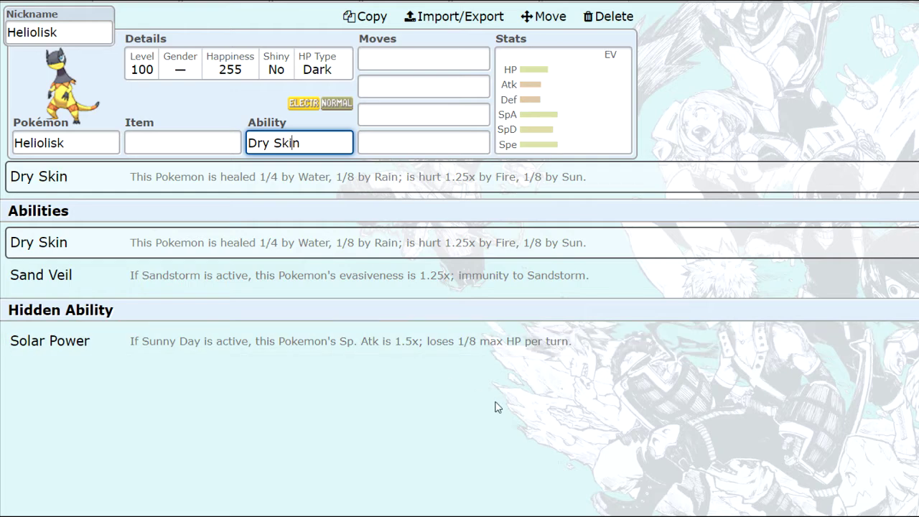
click(594, 147)
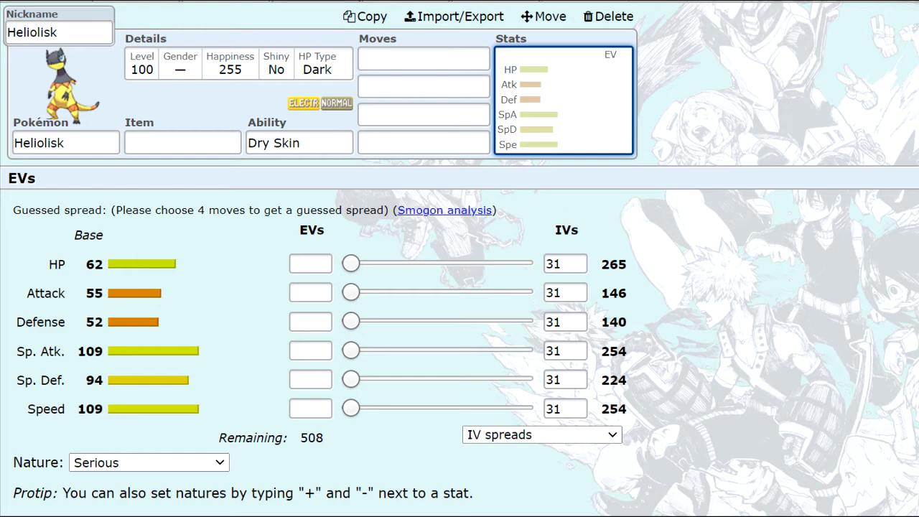
click(329, 1)
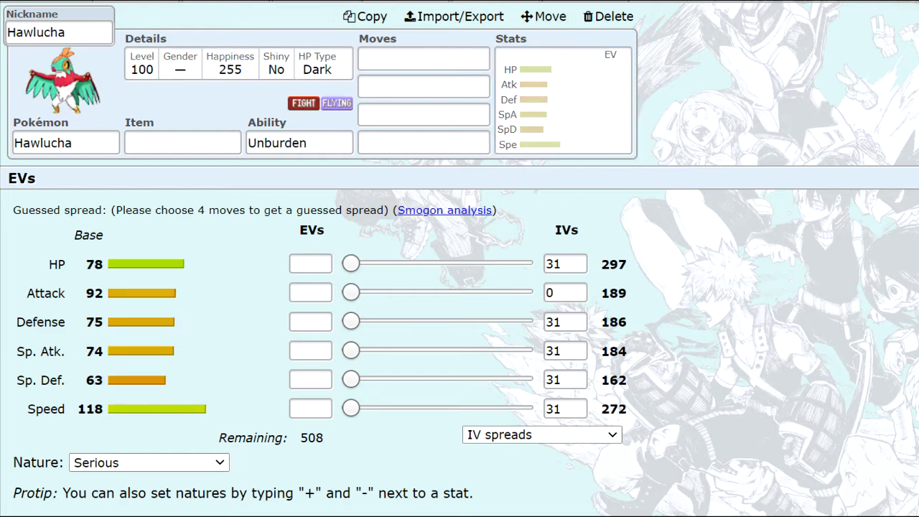
click(626, 21)
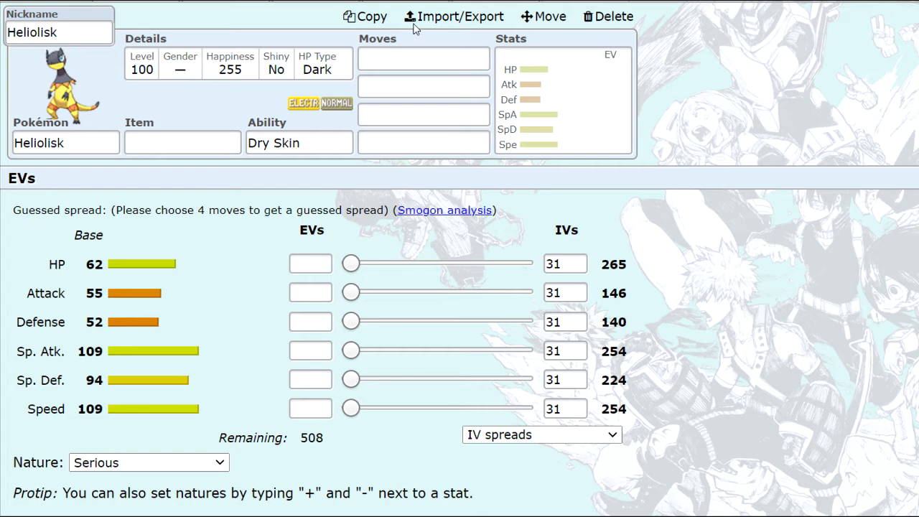
click(406, 1)
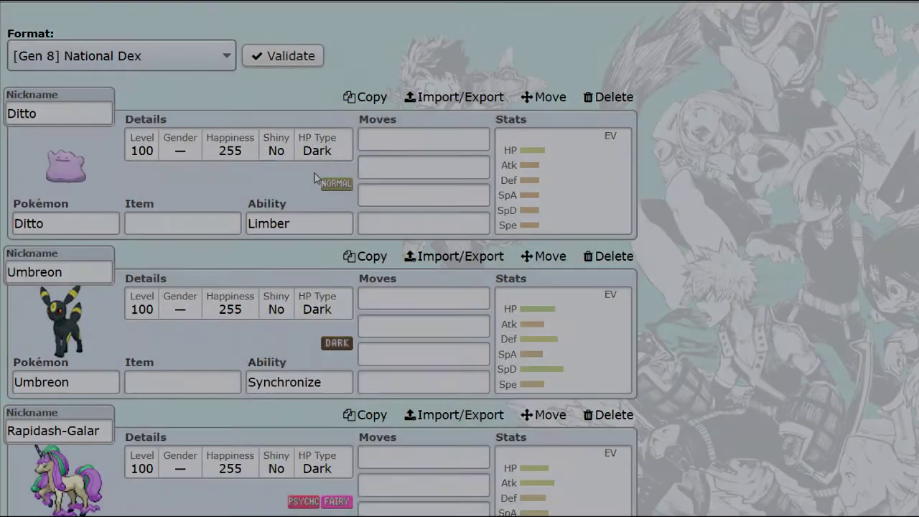
Bring up Ditto's EV and IV spread
click(534, 169)
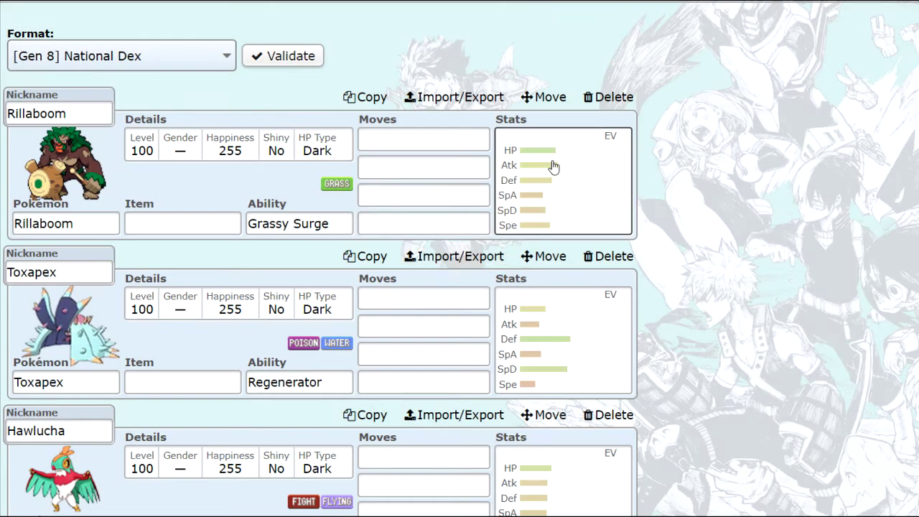
Bring up Rillaboom's EV and IV spread
click(553, 167)
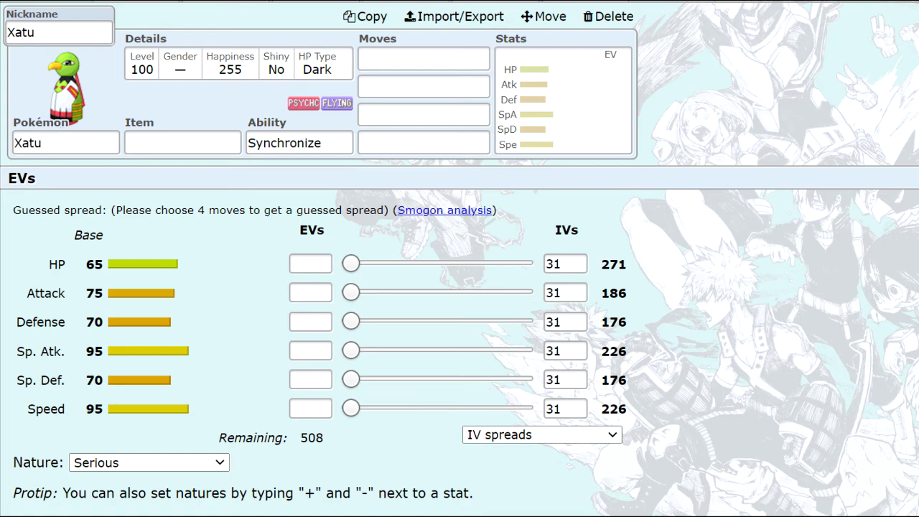
Give Xatu the hidden ability Magic Bounce, recheck the list, and show the Pokémon list
click(310, 143)
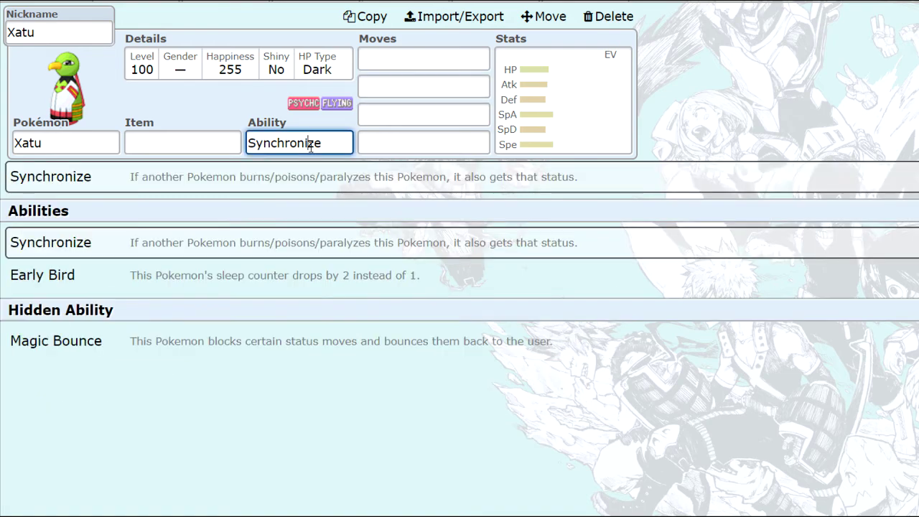
click(162, 345)
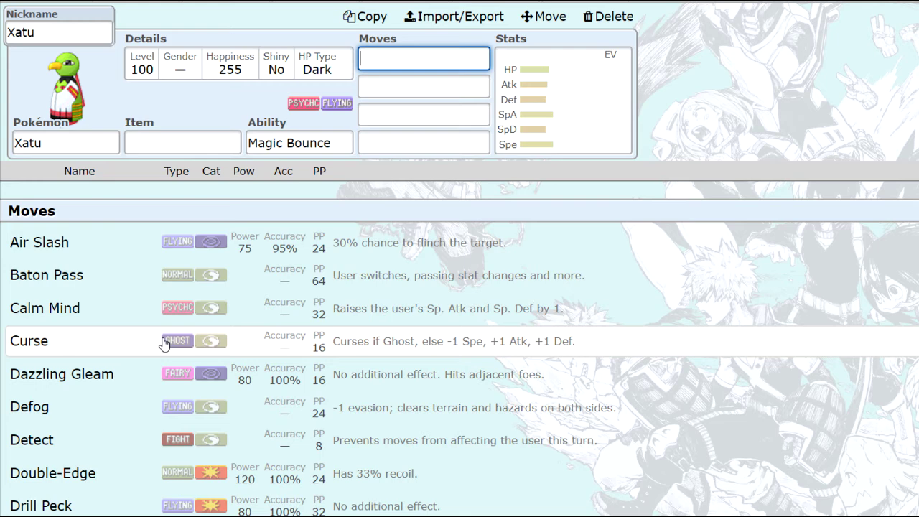
click(333, 141)
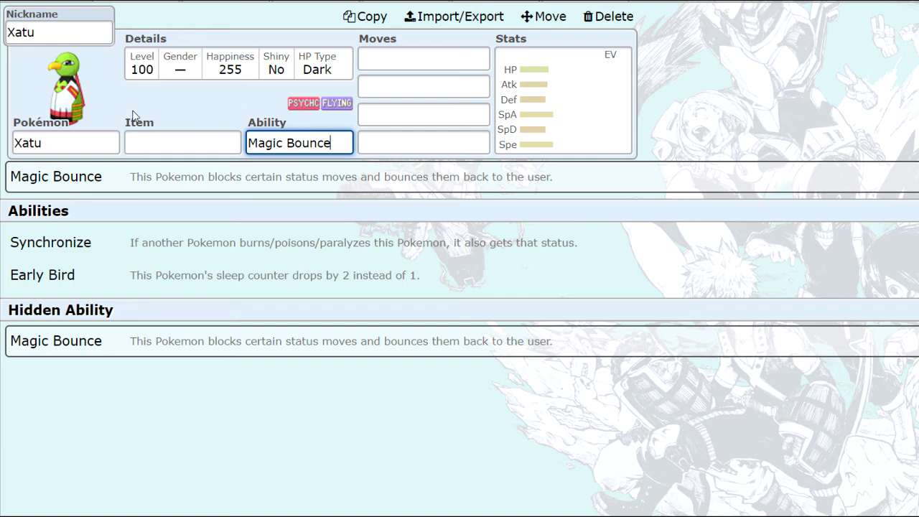
click(84, 141)
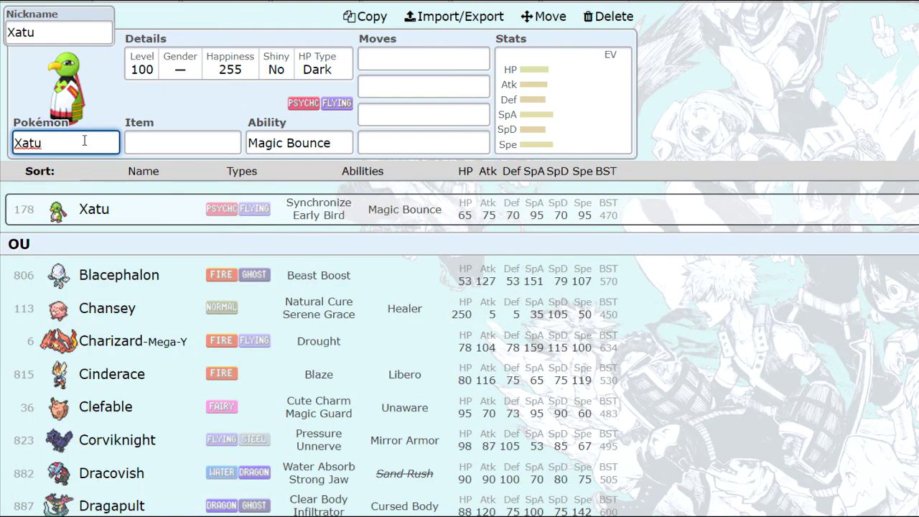
Open Xatu's EV/IV editor to drop its Attack IV from 31 to 0
click(612, 79)
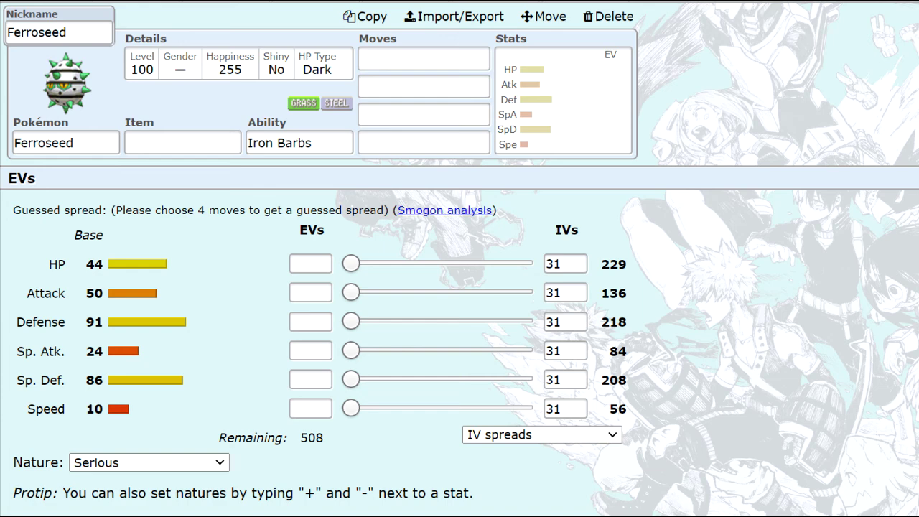
Switch from Ferroseed to Wobbuffet (Shadow Tag) to review its stat spread
click(596, 4)
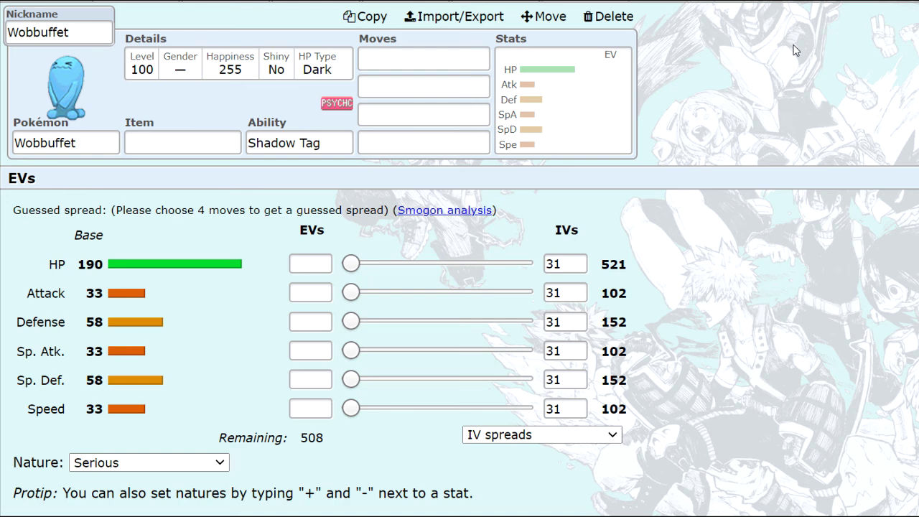
Review Umbreon's stat spread, then Rapidash-Galar's
click(208, 2)
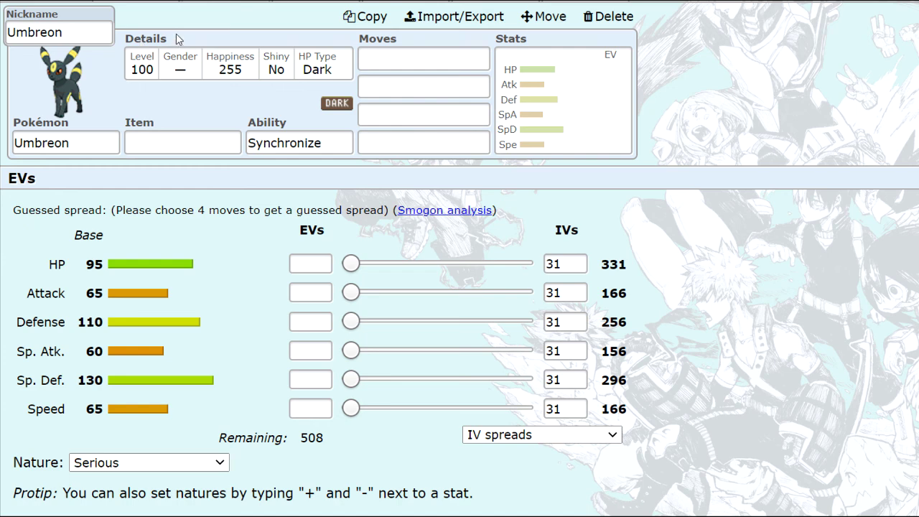
click(293, 1)
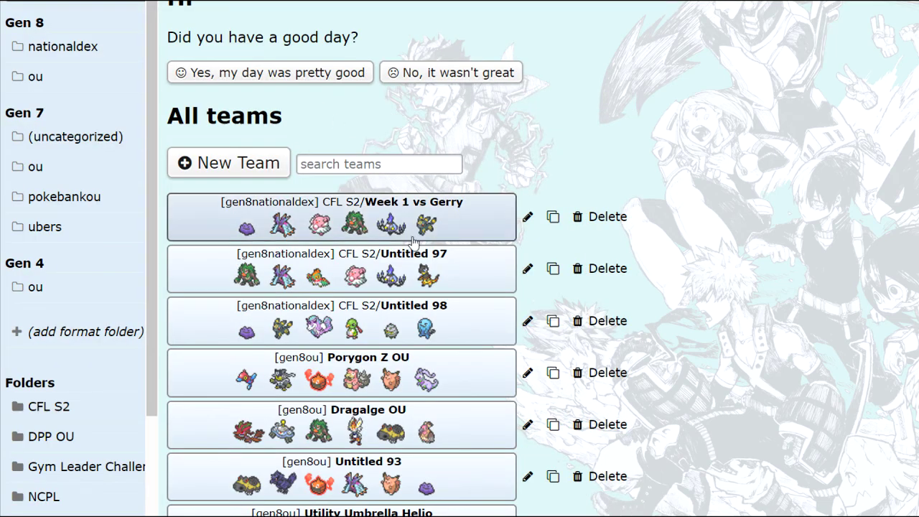
Open the 'CFL S2/Untitled 97' team and scroll through Rillaboom, Toxapex, Hawlucha, Blissey, Chandelure and Heliolisk
scroll(373, 173, down, 1)
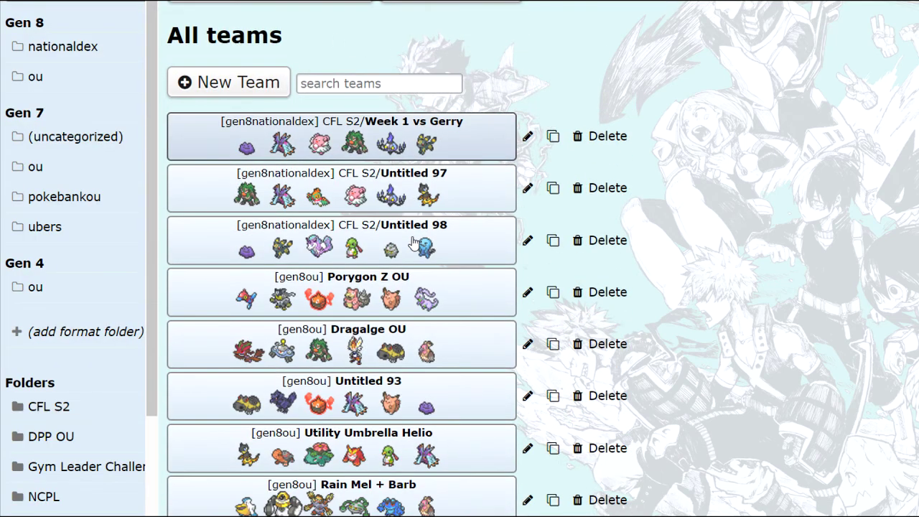
click(393, 206)
scroll(359, 194, down, 4)
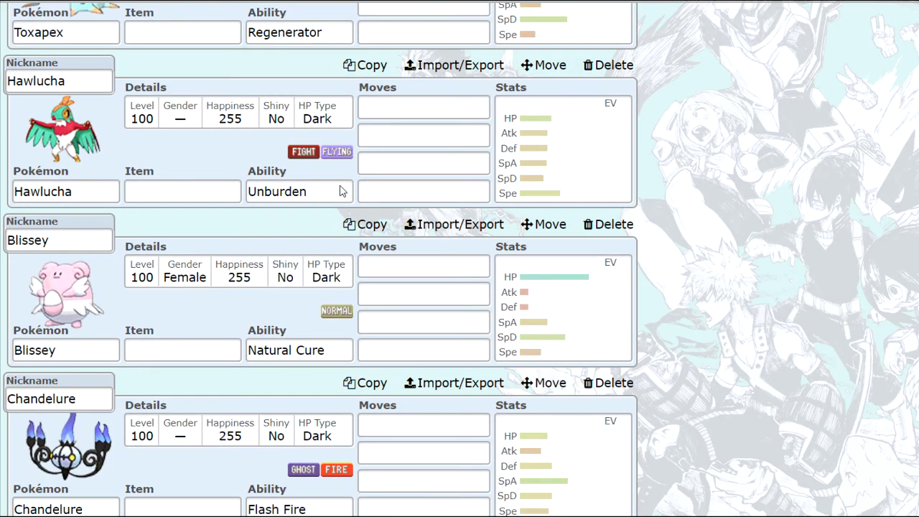
scroll(343, 194, down, 2)
scroll(343, 194, up, 5)
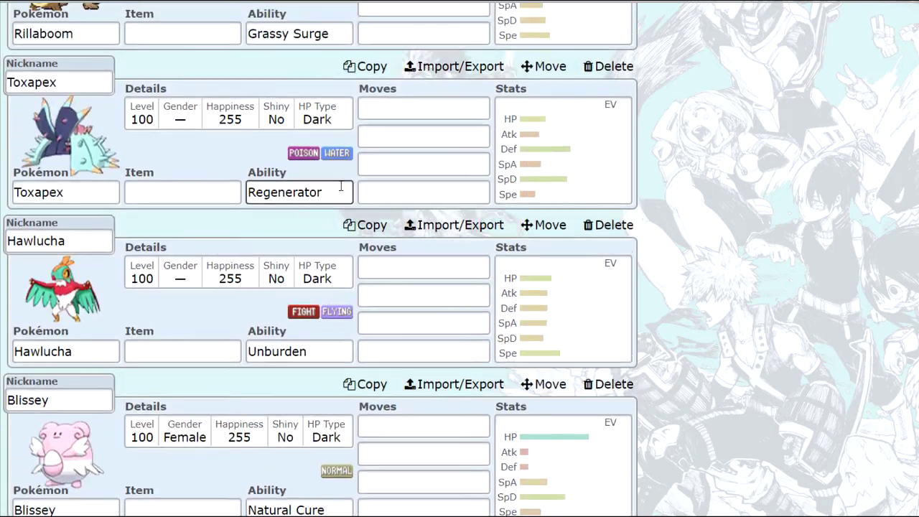
scroll(341, 187, up, 3)
Return to the top and bring up Rillaboom's EV and IV spread
scroll(342, 190, down, 7)
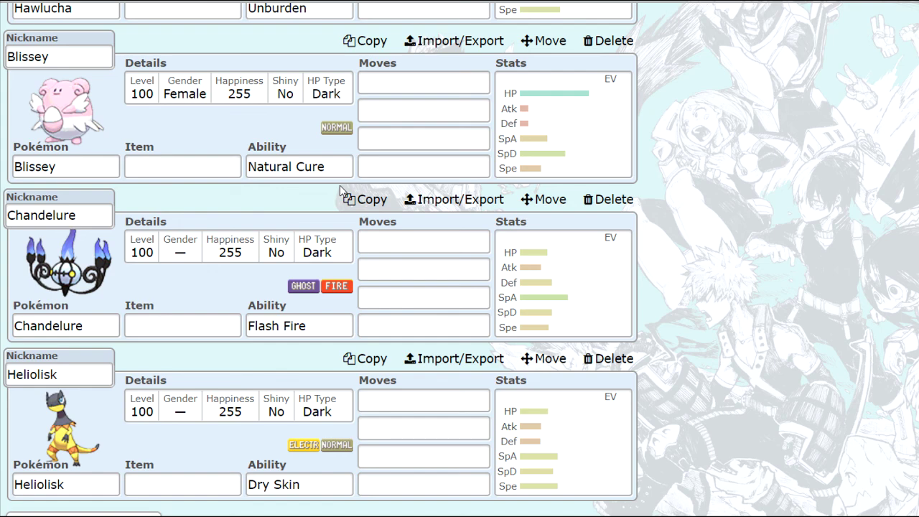
scroll(342, 191, up, 3)
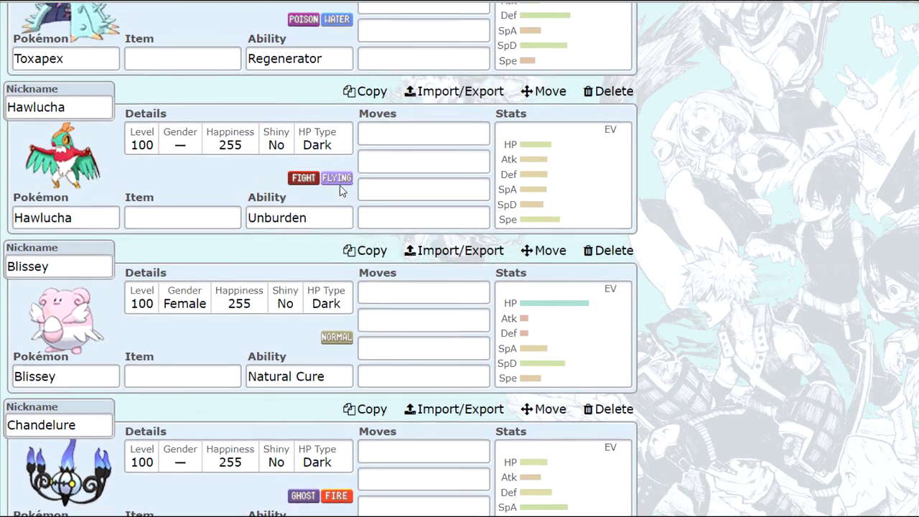
scroll(341, 190, up, 5)
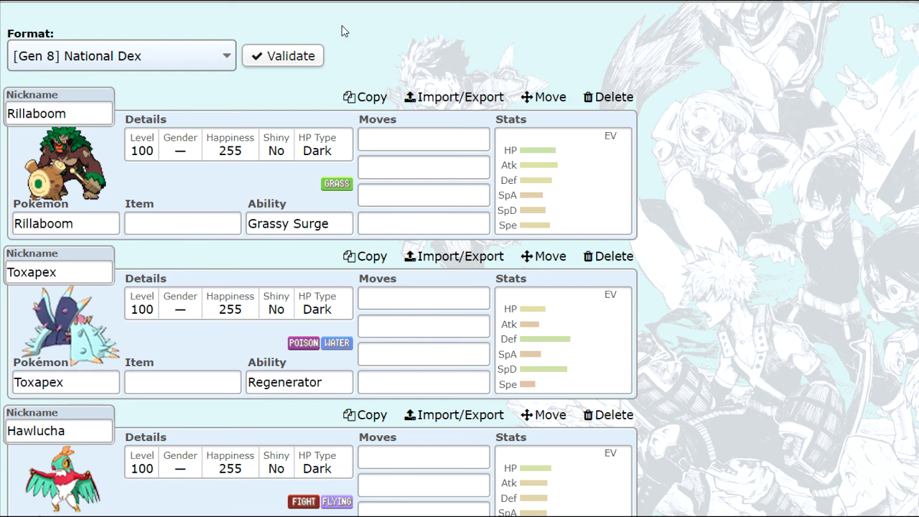
click(593, 175)
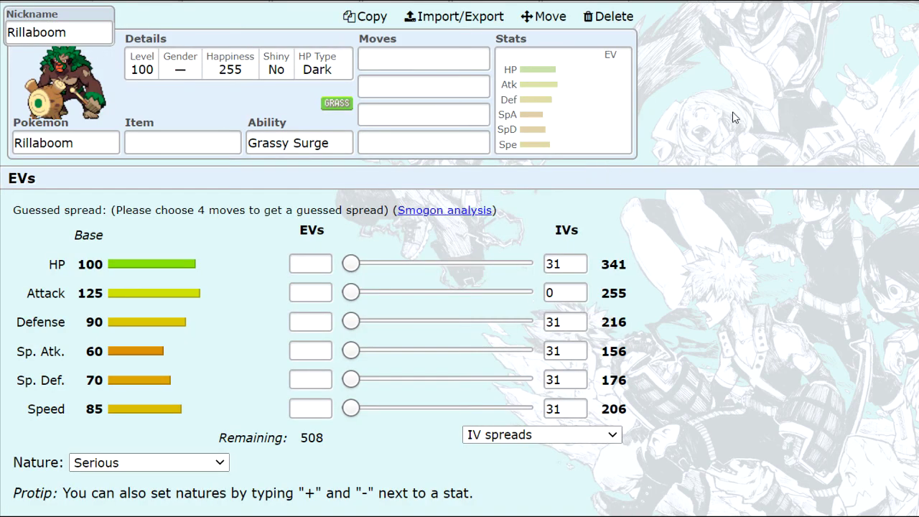